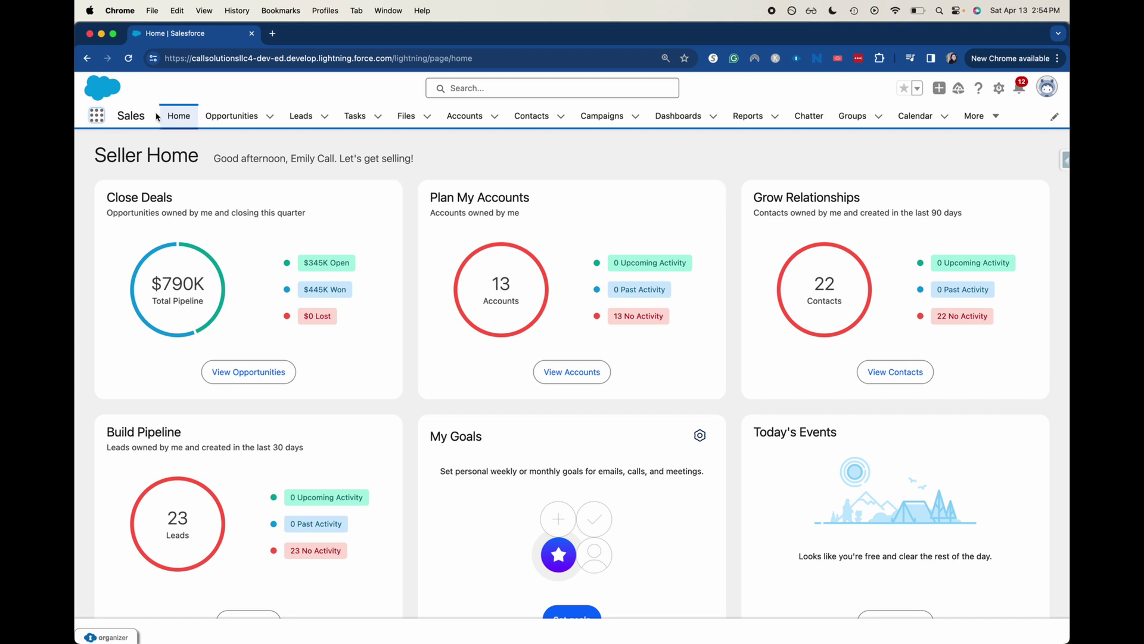
# Glance at the App Launcher, then scroll through the Sales app Home page.
pyautogui.click(96, 115)
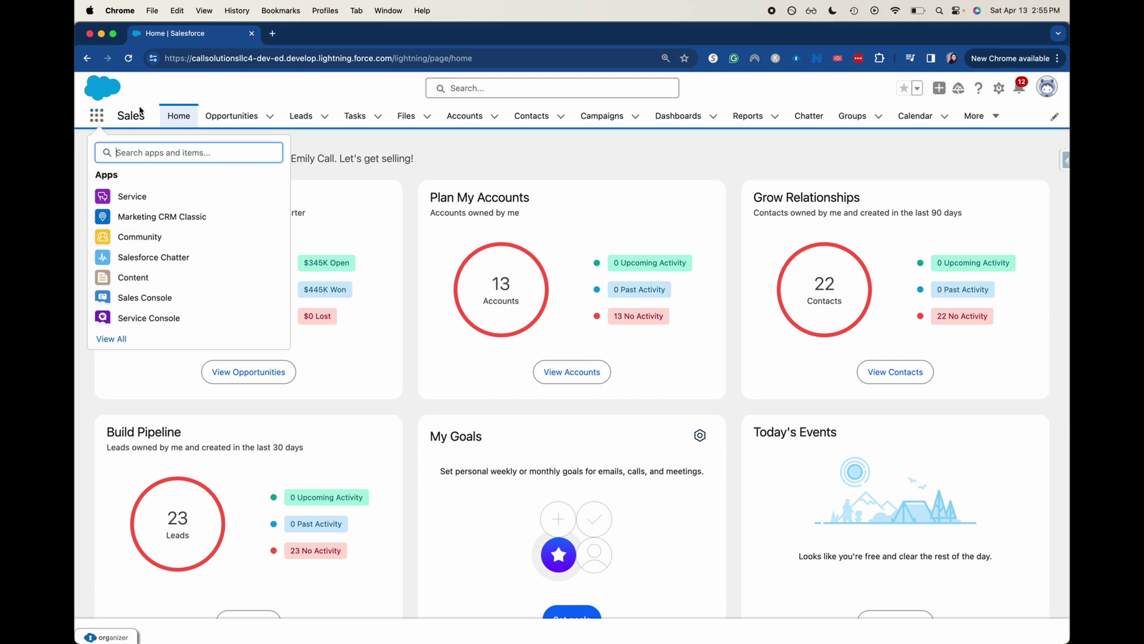
pyautogui.click(498, 171)
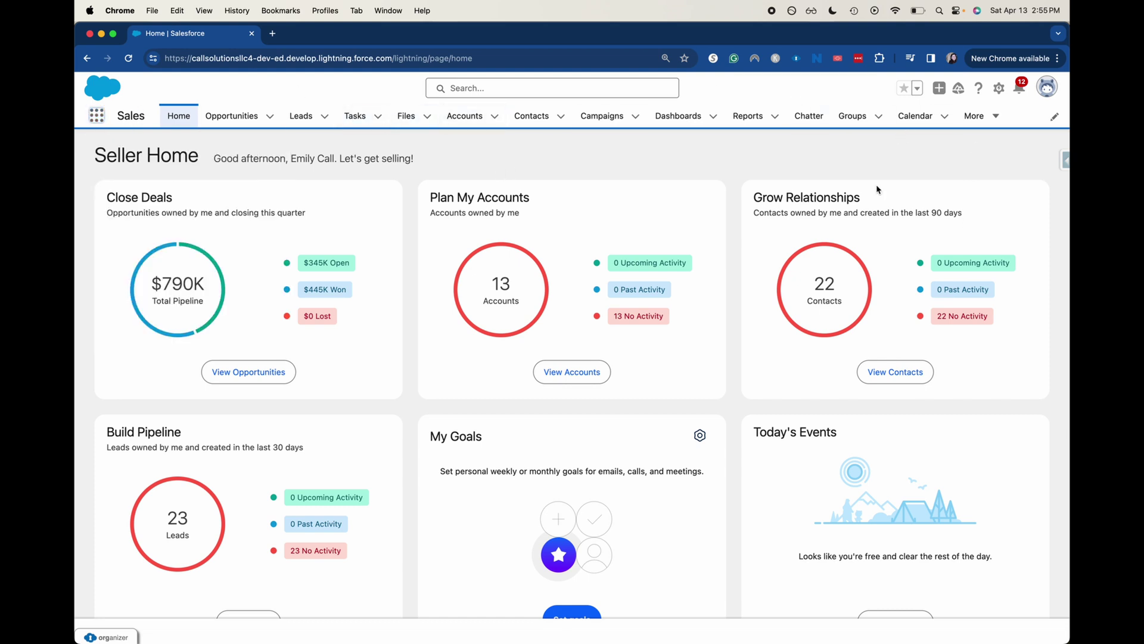
pyautogui.scroll(-5, 857, 171)
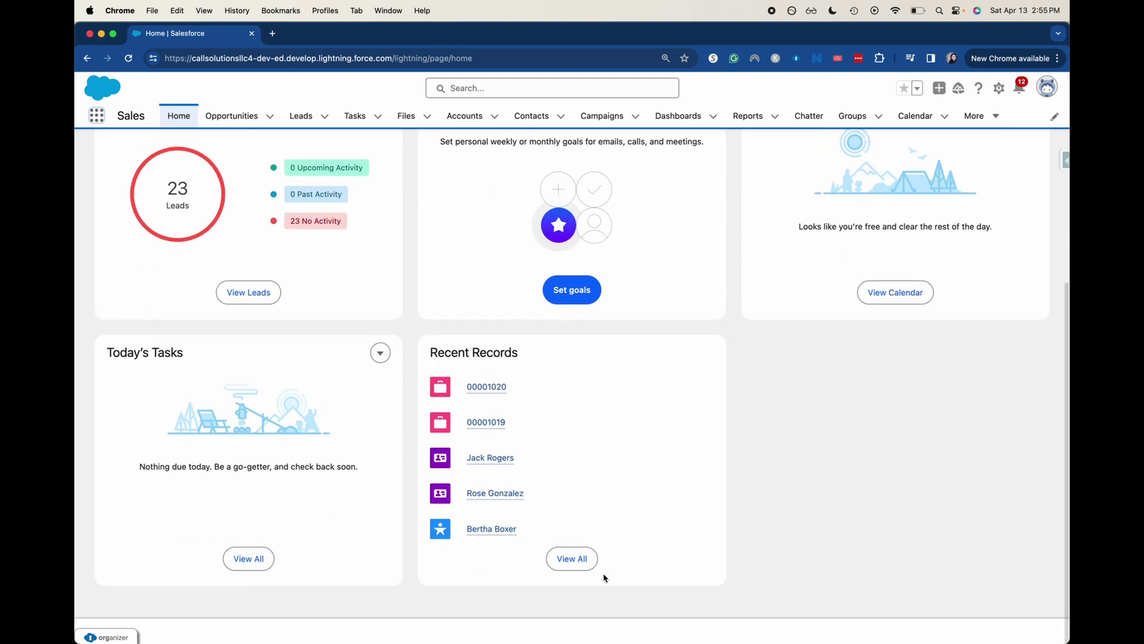
pyautogui.scroll(6, 518, 598)
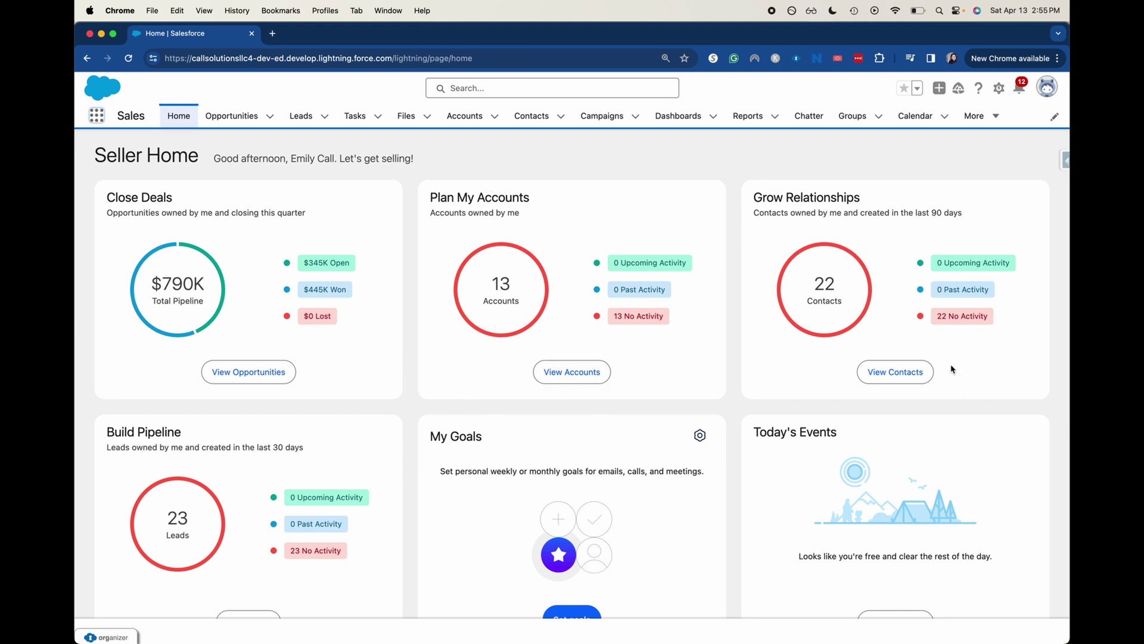
pyautogui.scroll(-3, 952, 369)
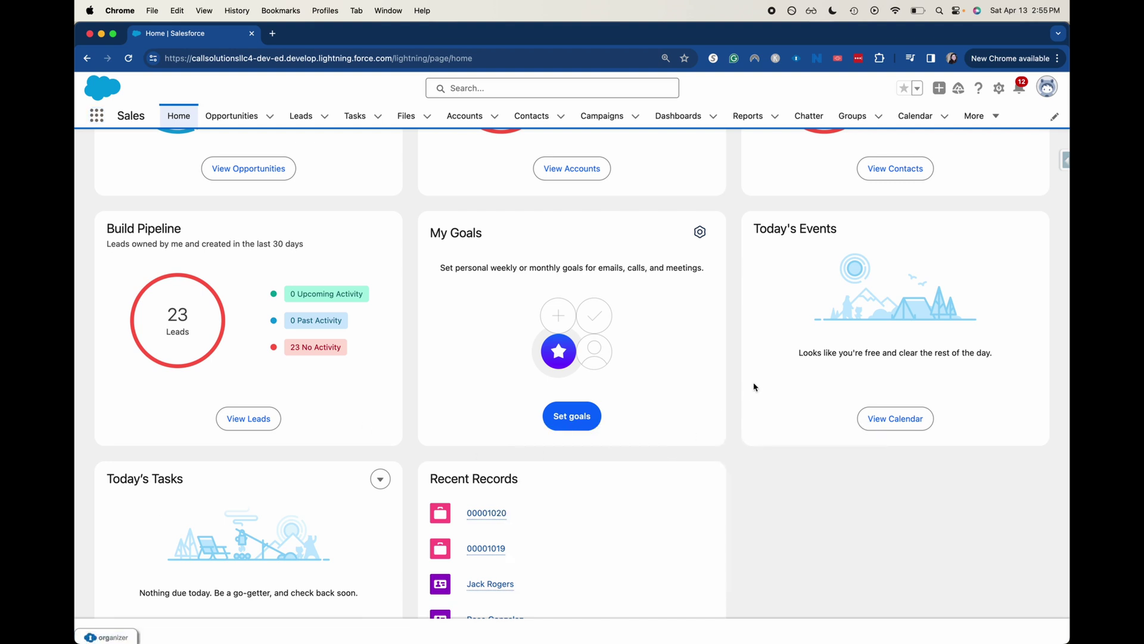
pyautogui.scroll(3, 587, 428)
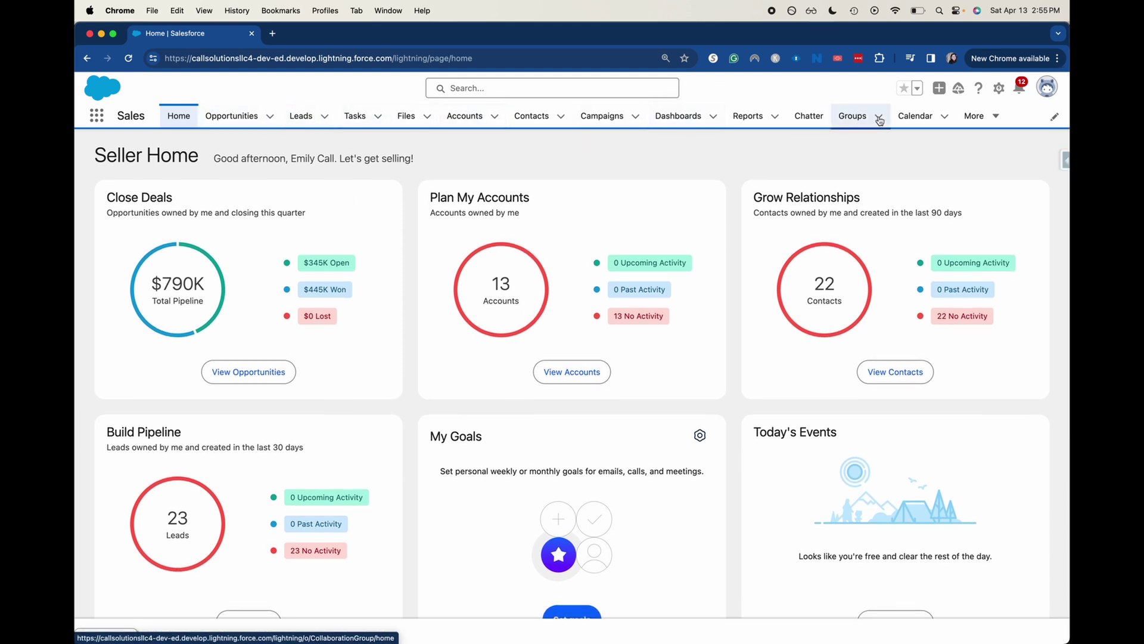
# Check the More menu's extra pages, then show the recently viewed Opportunities list.
pyautogui.click(976, 118)
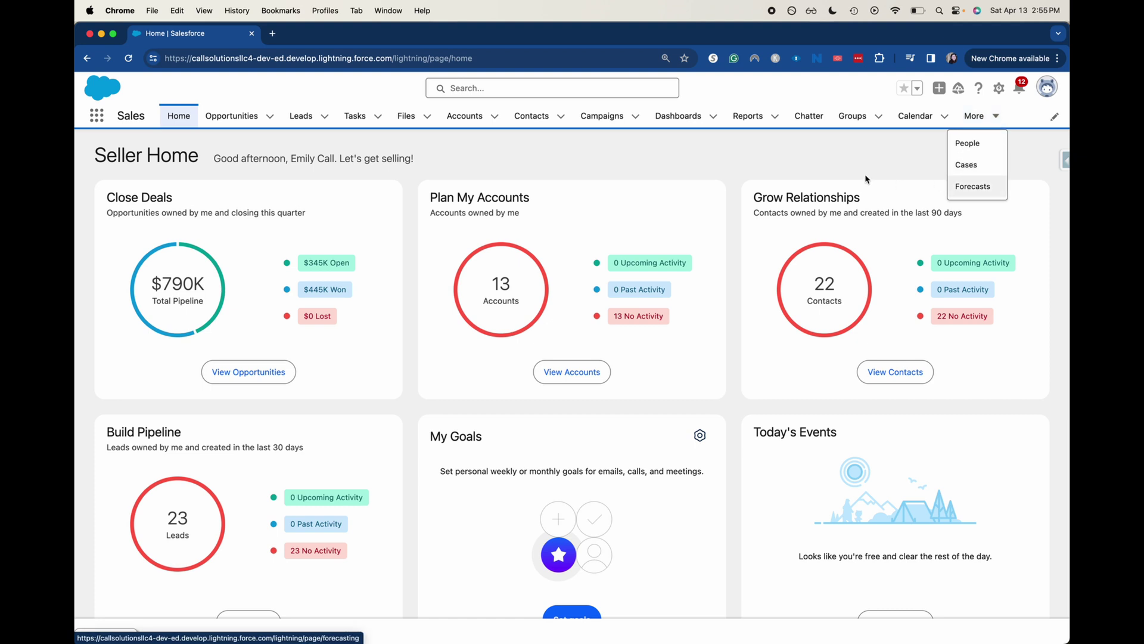
pyautogui.click(839, 164)
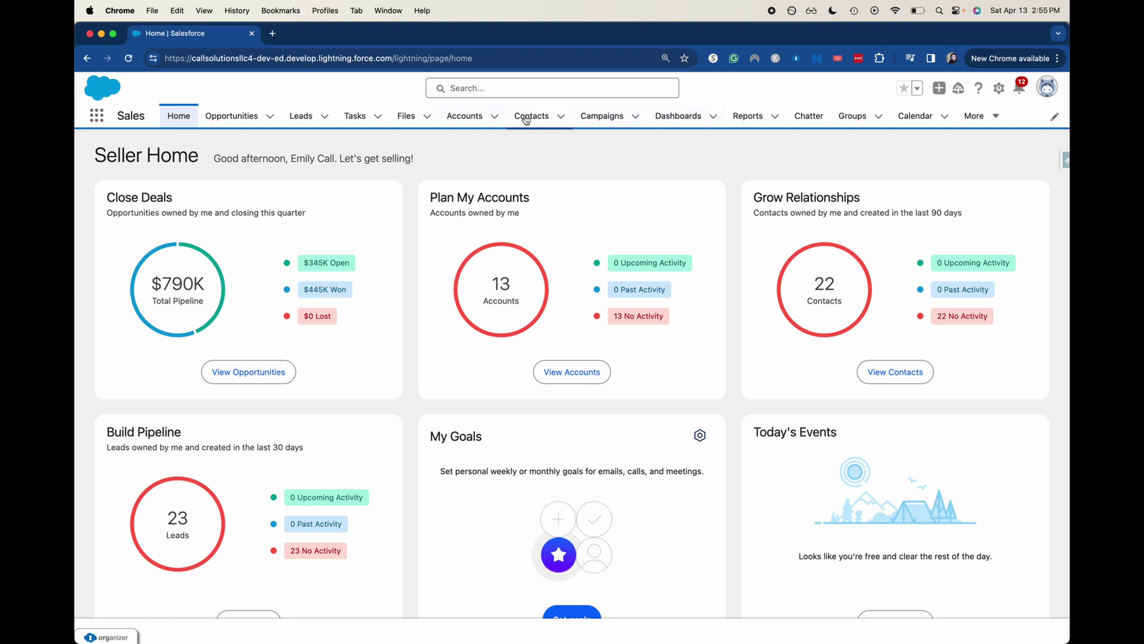
pyautogui.click(232, 116)
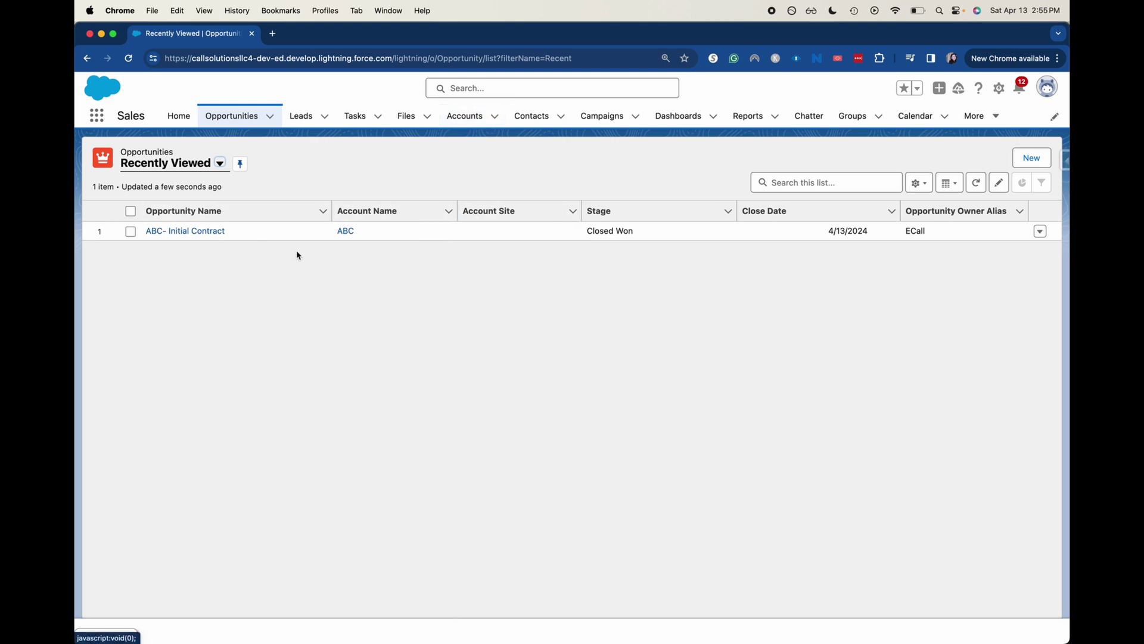
# Open the ABC- Initial Contract opportunity and the first lead in background browser tabs.
pyautogui.keyDown('super'); pyautogui.click(208, 232); pyautogui.keyUp('super')
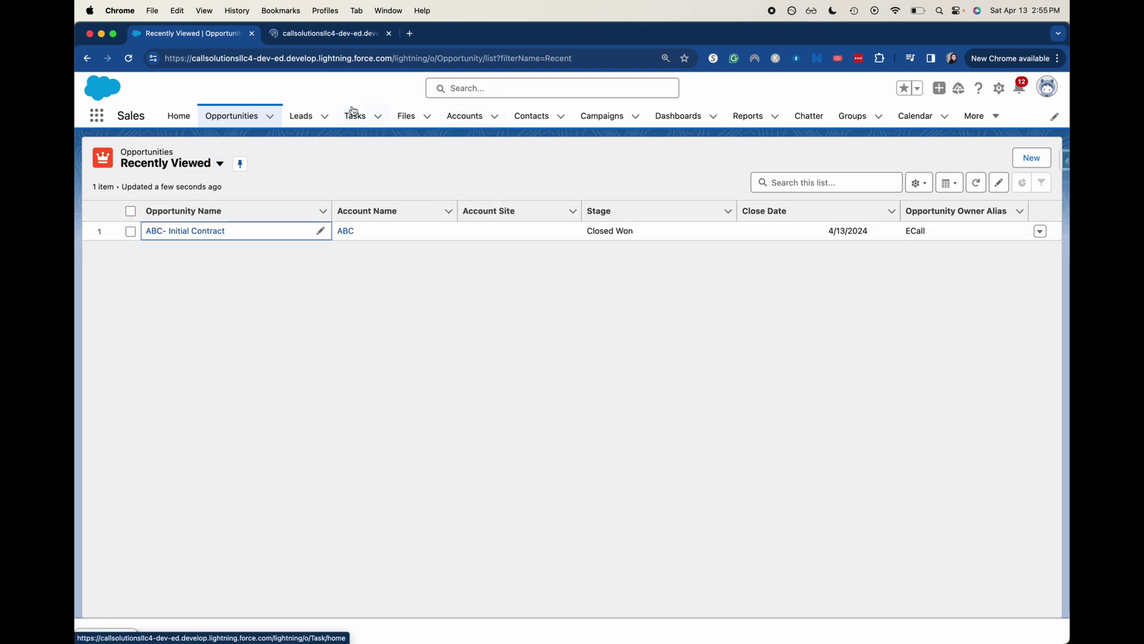
pyautogui.click(300, 116)
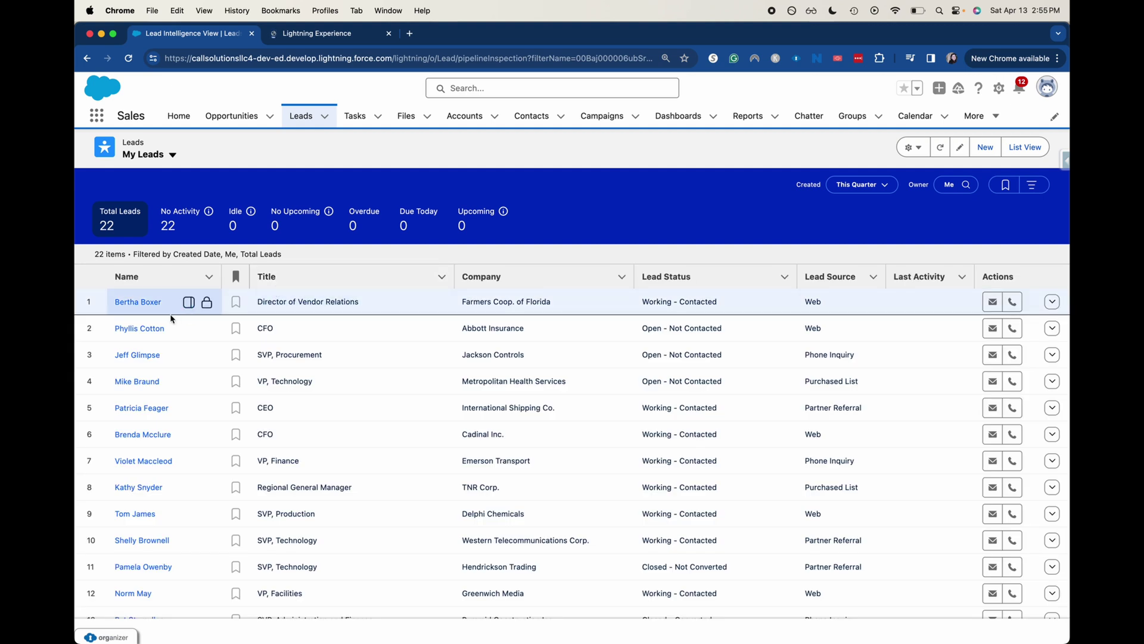
pyautogui.keyDown('super'); pyautogui.click(488, 110); pyautogui.keyUp('super')
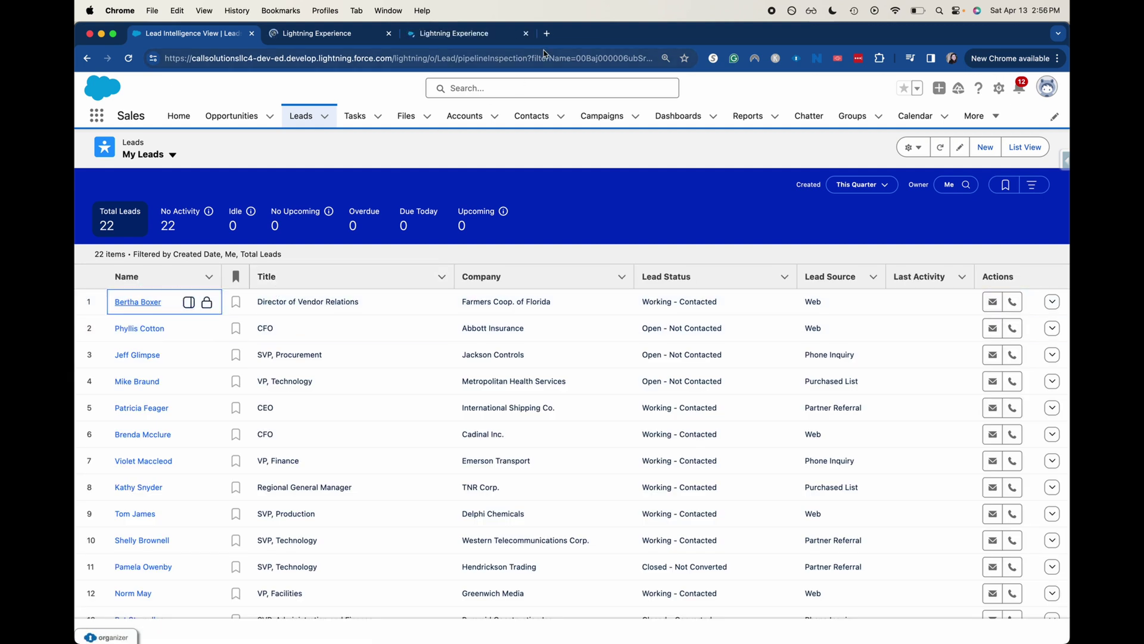
# View the opportunity's tab, close both extra browser tabs, and return to Seller Home.
pyautogui.press('super+2')
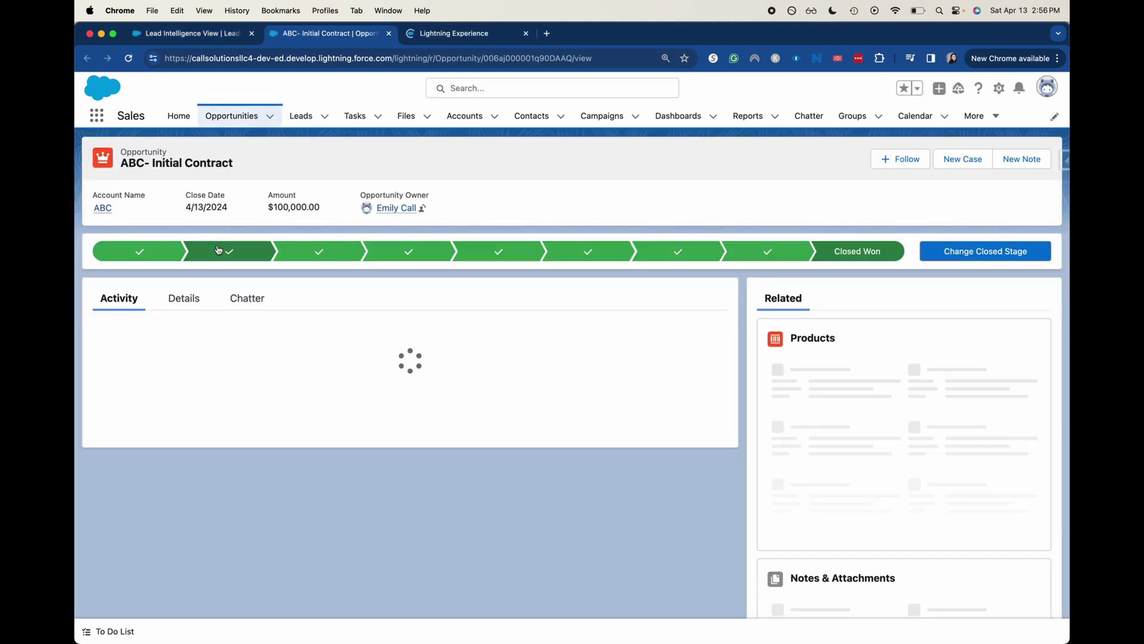
pyautogui.press('super+w')
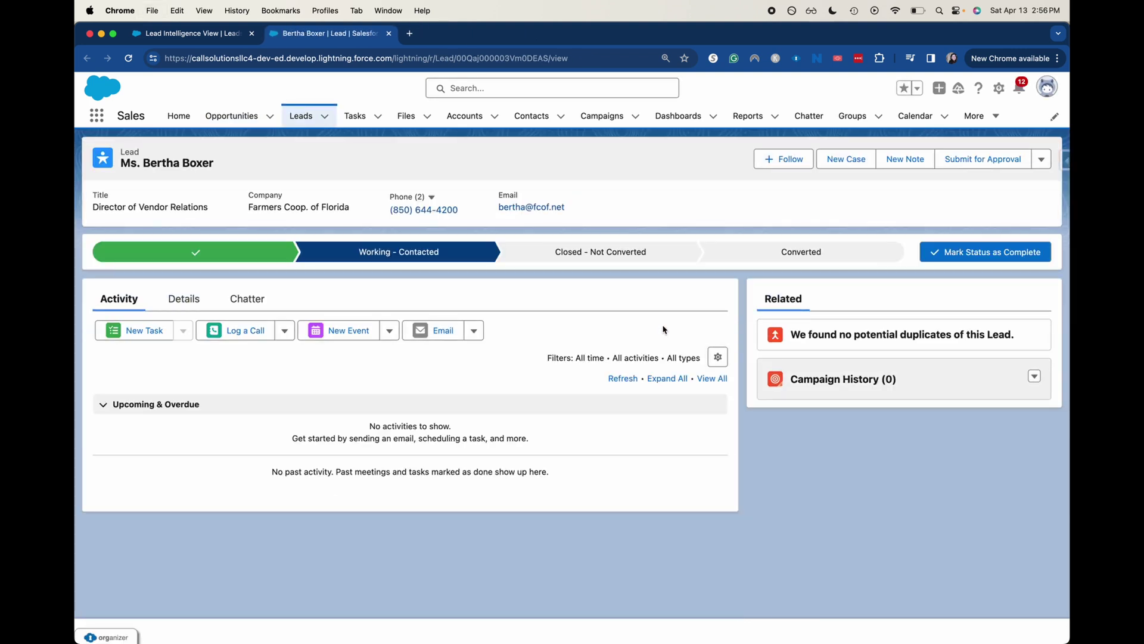
pyautogui.press('super+w')
pyautogui.click(179, 116)
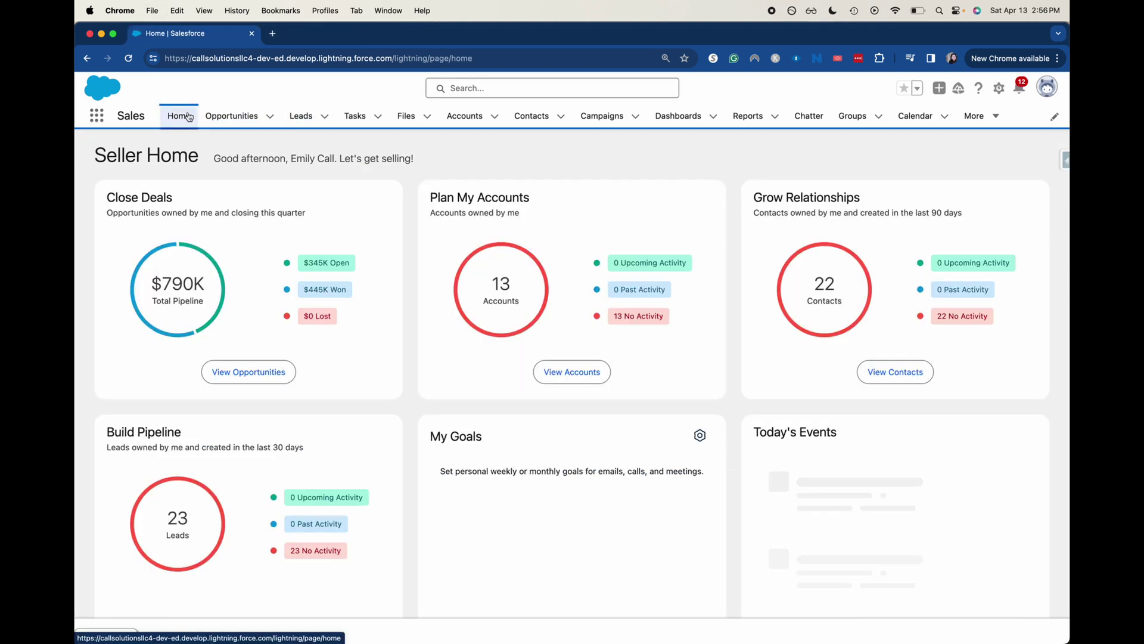
# Launch the Service app from the App Launcher's View All list and close its Guidance Center panel.
pyautogui.click(97, 115)
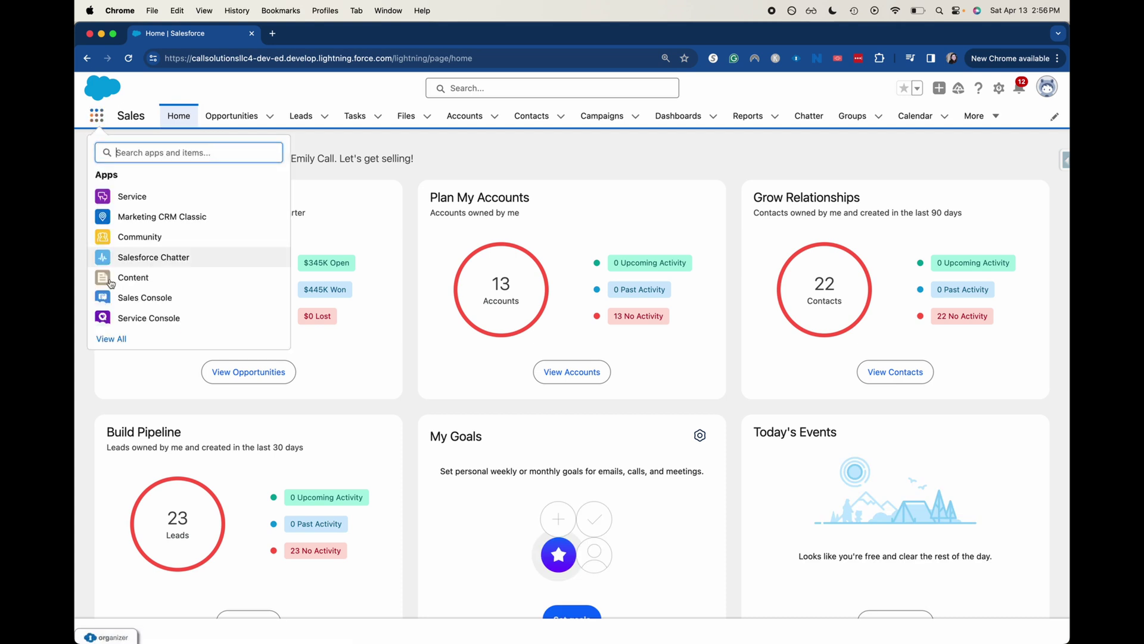
pyautogui.click(107, 337)
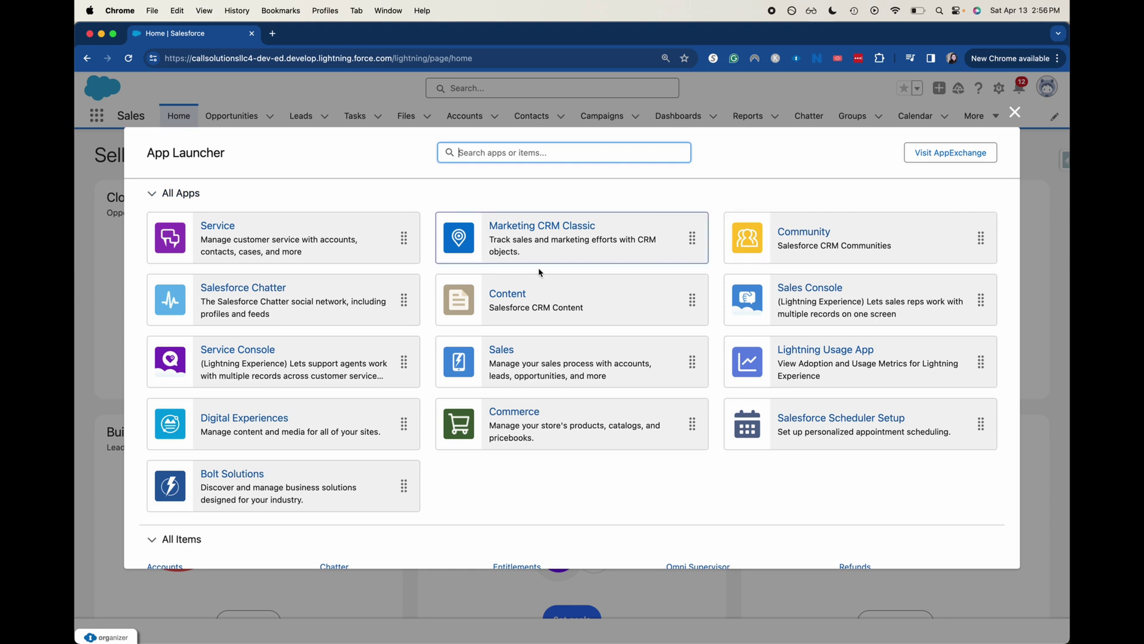
pyautogui.click(270, 225)
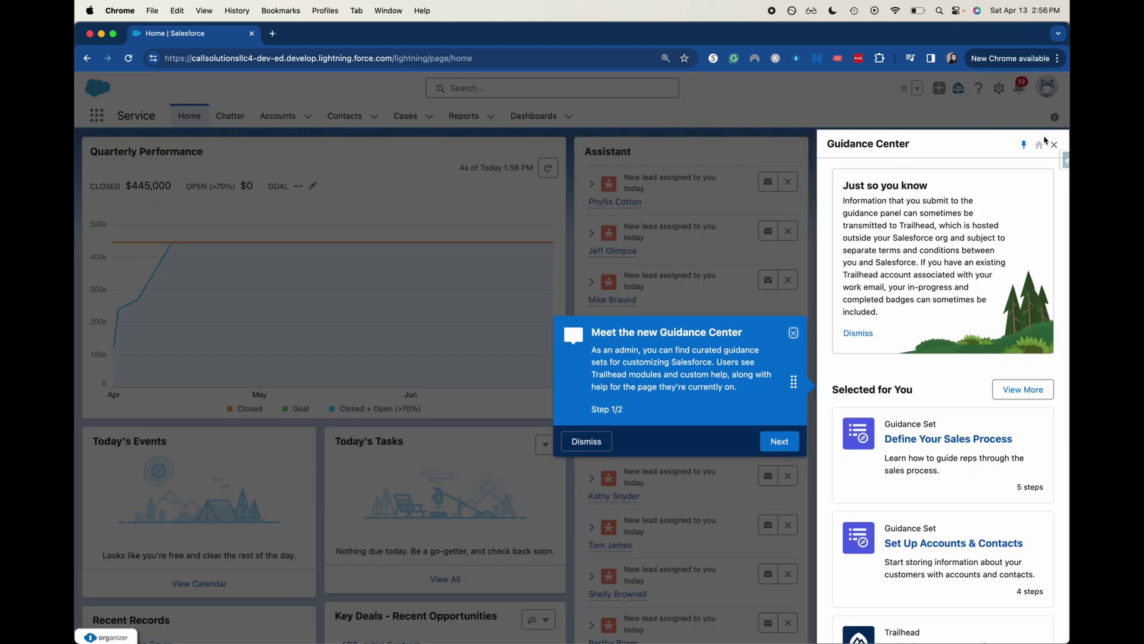
pyautogui.click(1054, 144)
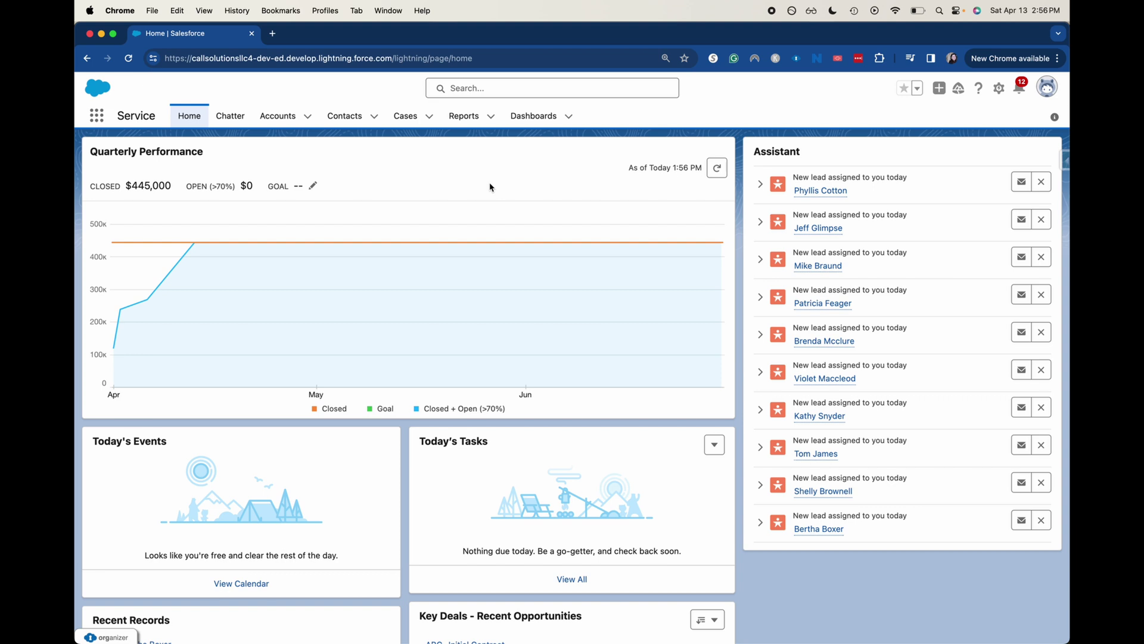
pyautogui.click(104, 118)
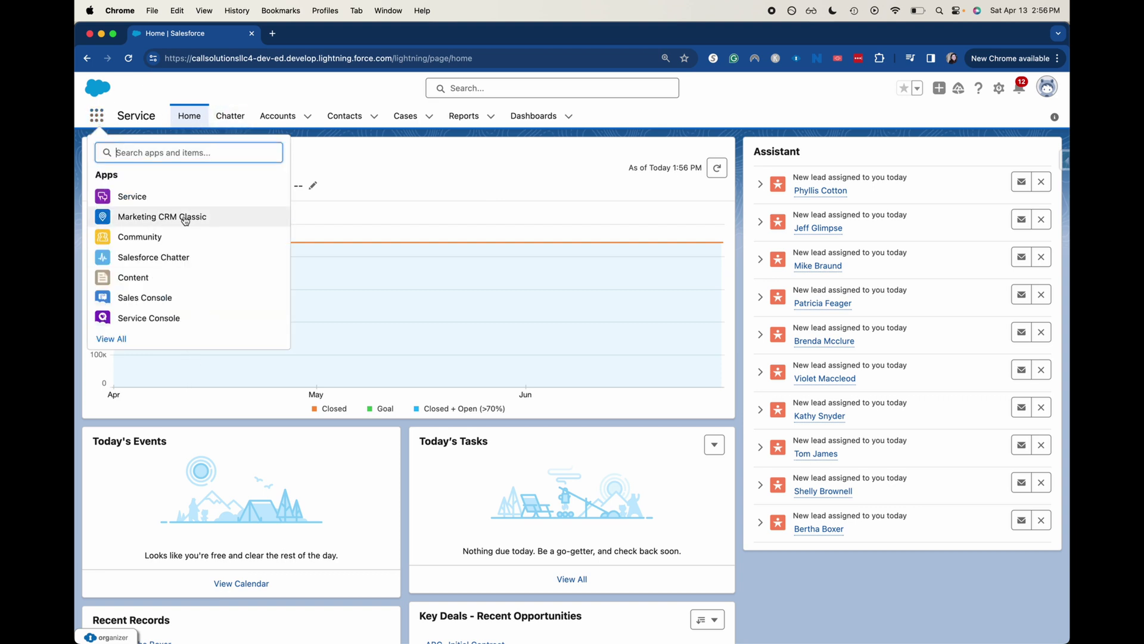
# Switch to the Salesforce Chatter app's feed, then browse All Items and All Apps in the full app list.
pyautogui.click(171, 257)
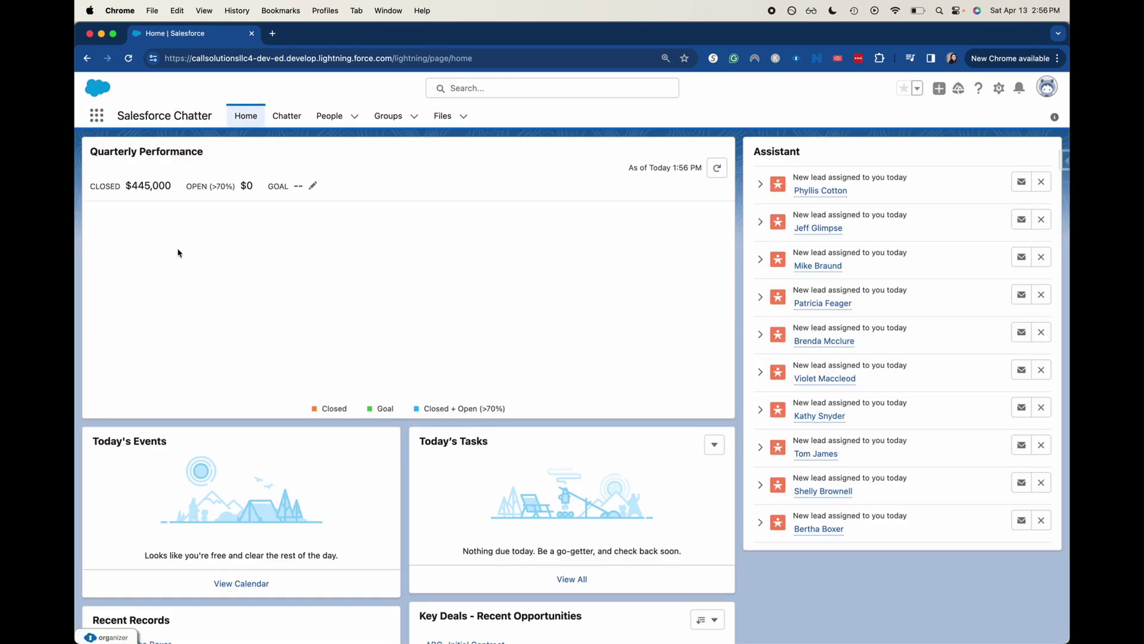
pyautogui.click(287, 116)
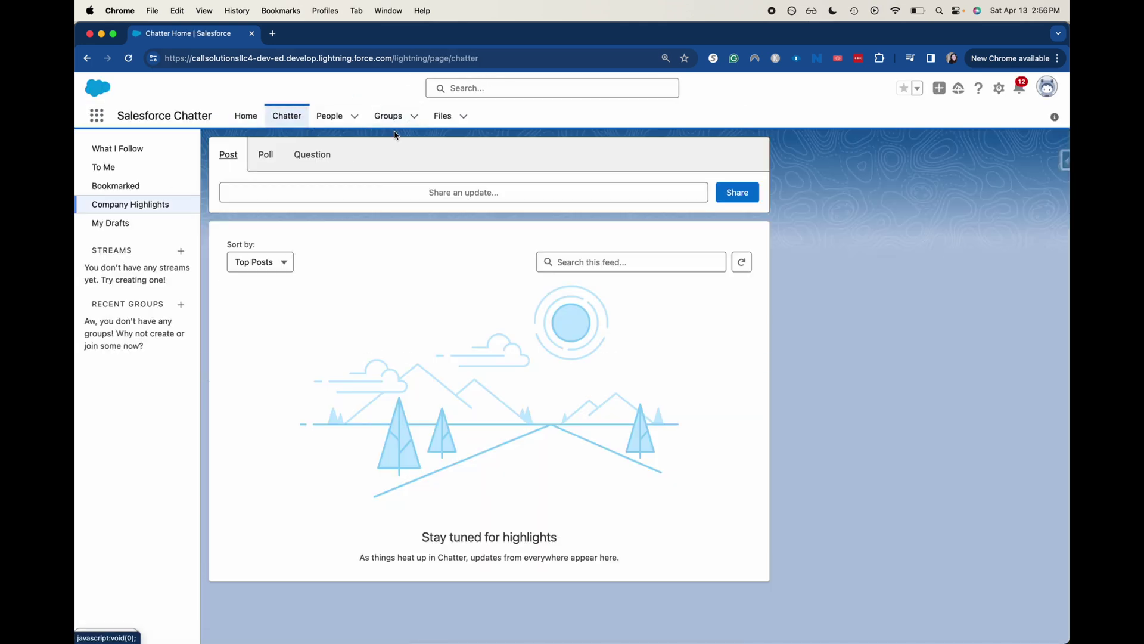
pyautogui.click(97, 115)
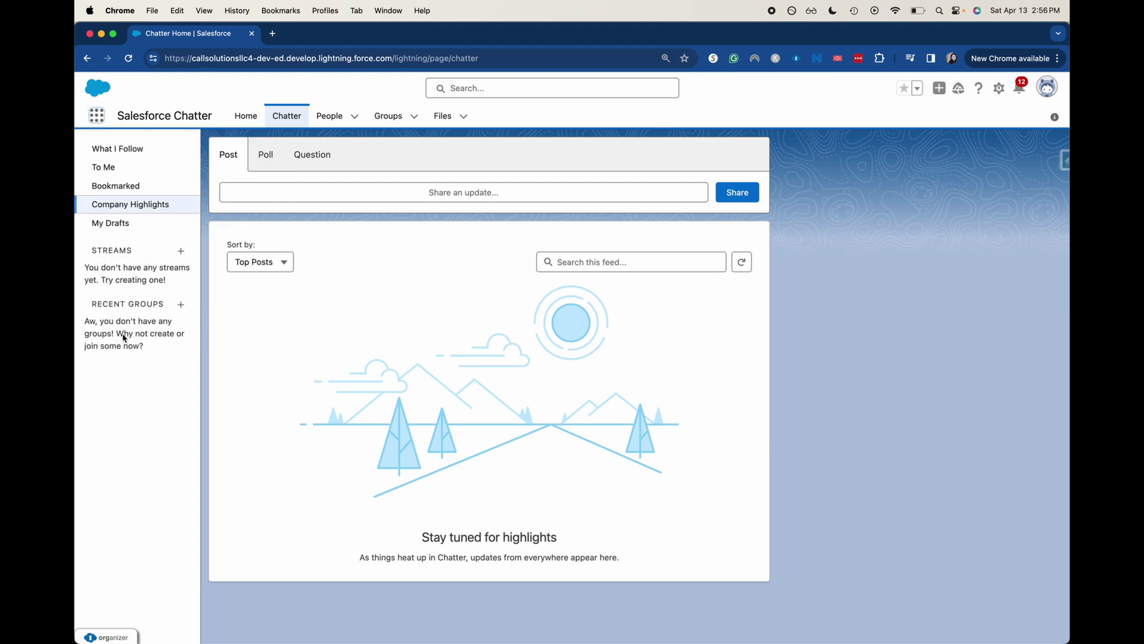
pyautogui.click(127, 336)
pyautogui.scroll(-10, 453, 325)
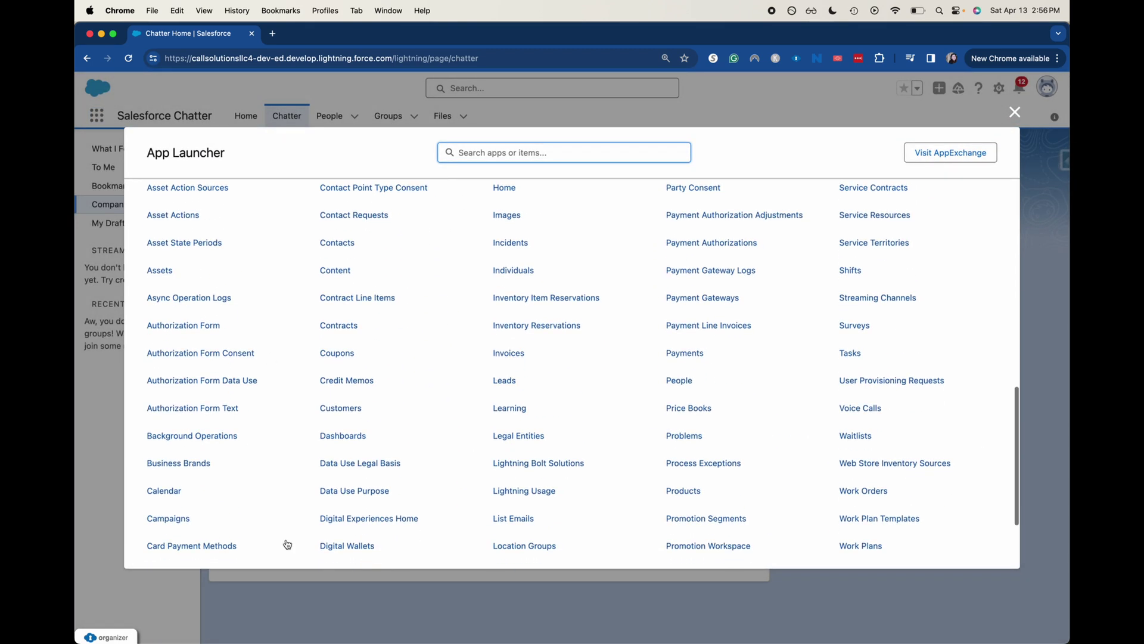
pyautogui.scroll(-2, 623, 420)
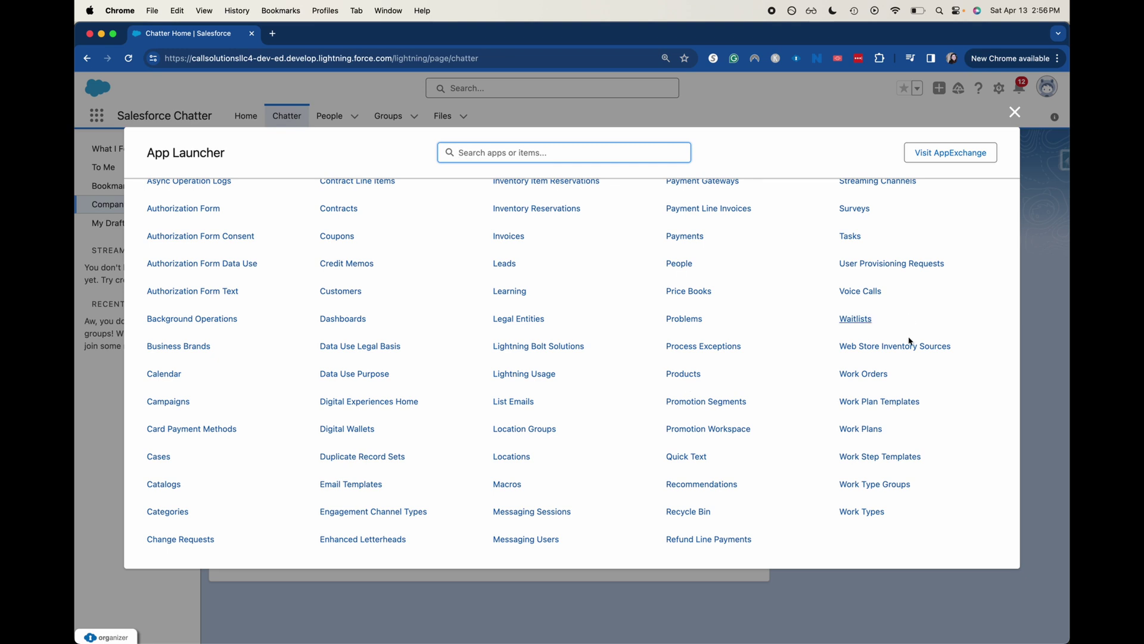
pyautogui.scroll(15, 894, 381)
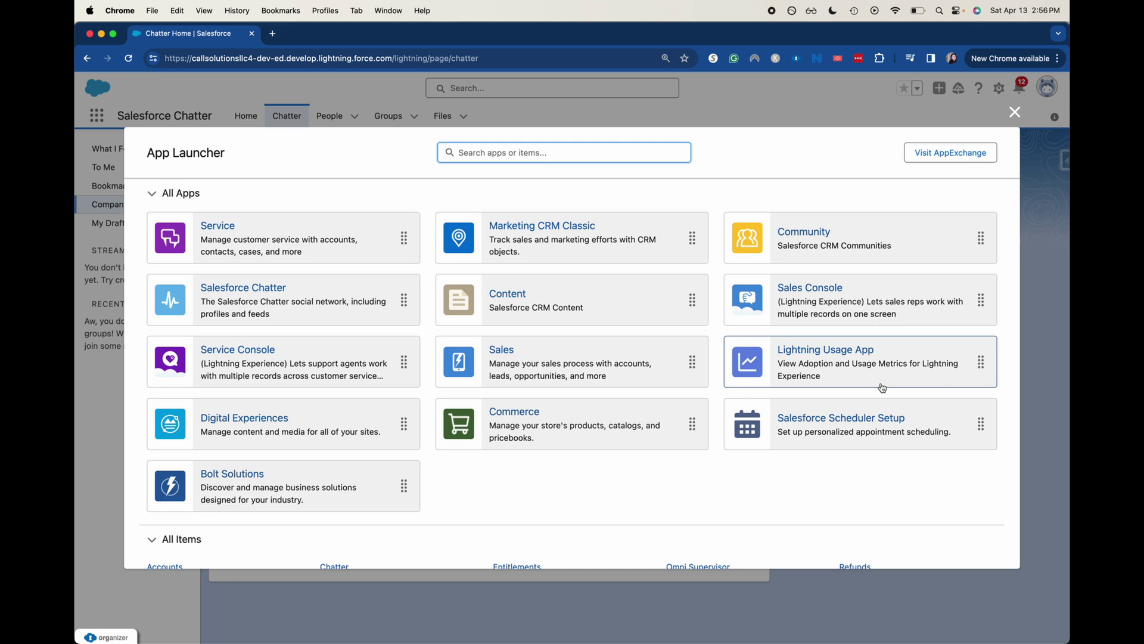
# Open the Sales Console and open the first lead from the Leads list in its own tab.
pyautogui.click(845, 325)
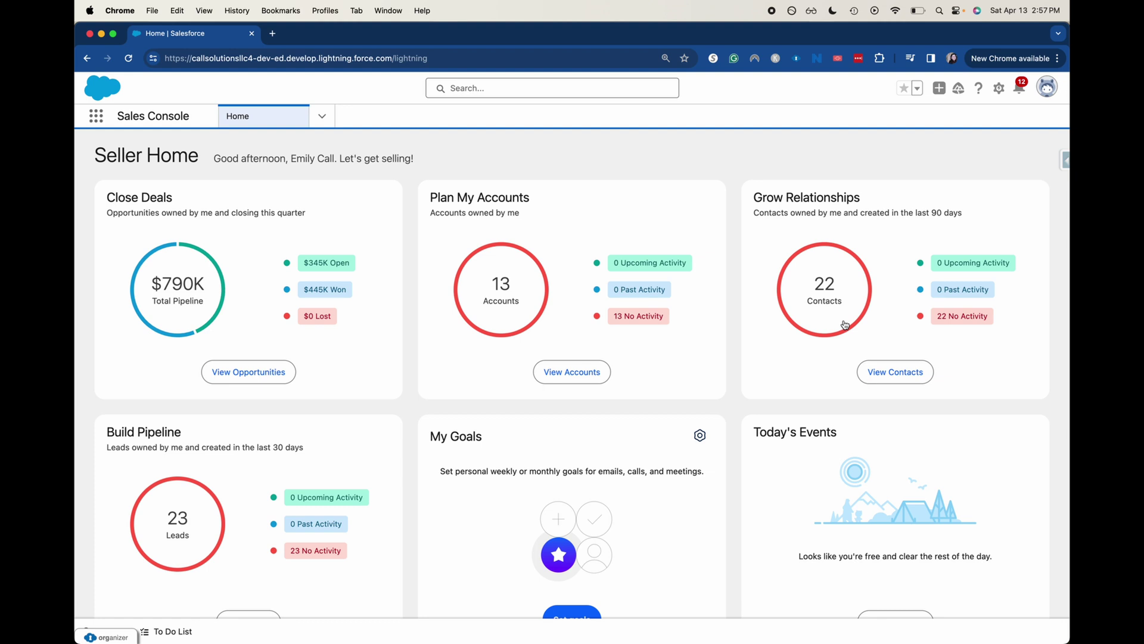
pyautogui.click(327, 118)
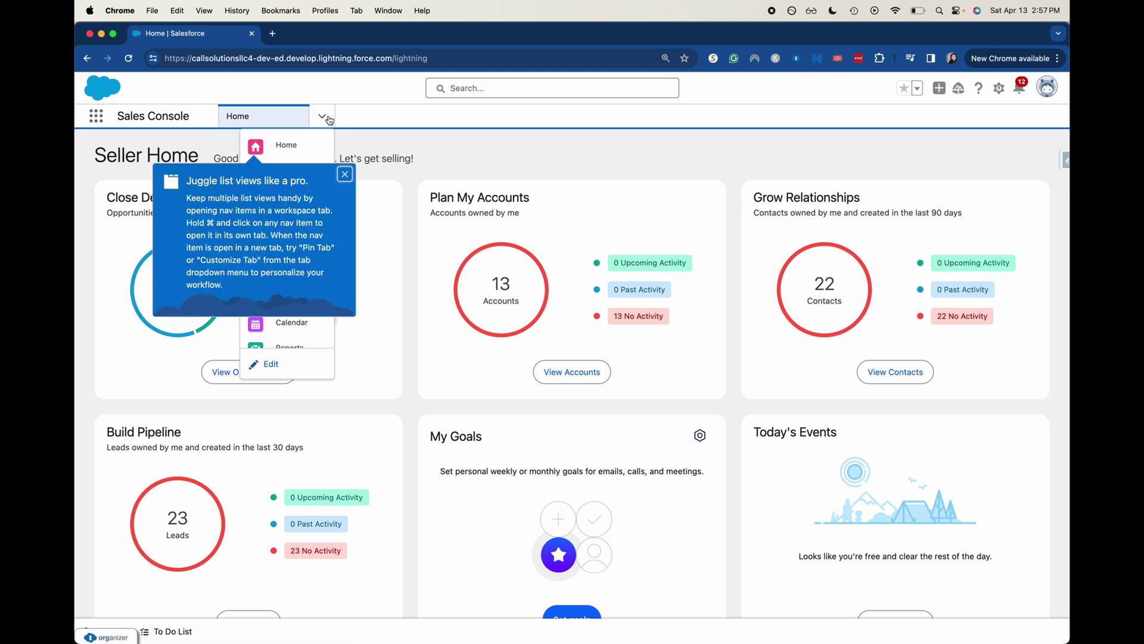
pyautogui.click(346, 178)
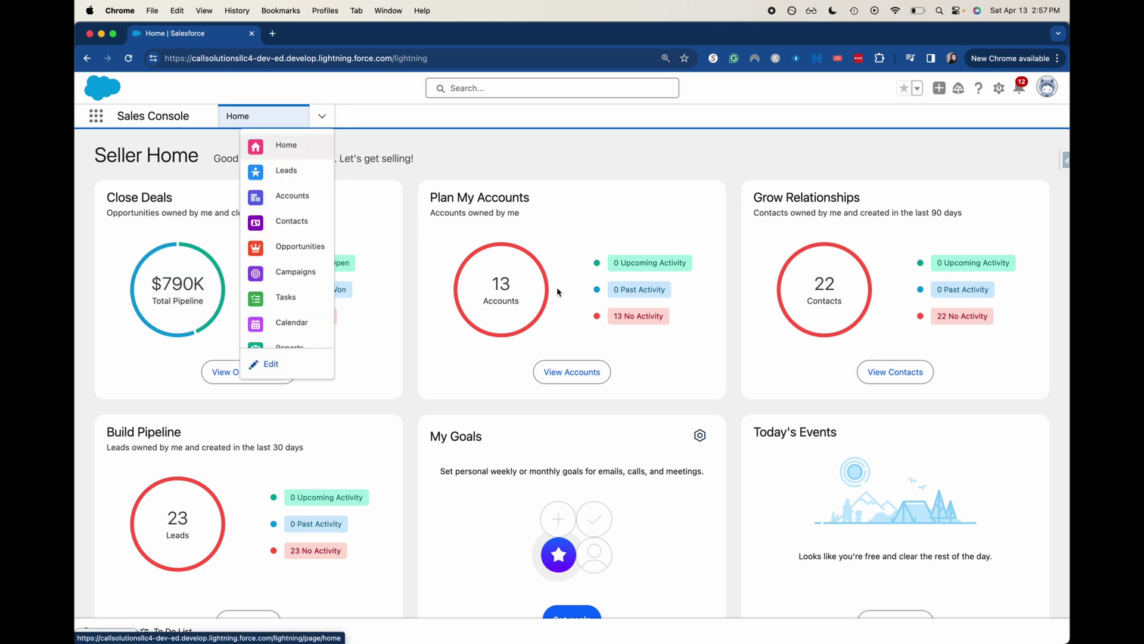
pyautogui.click(279, 178)
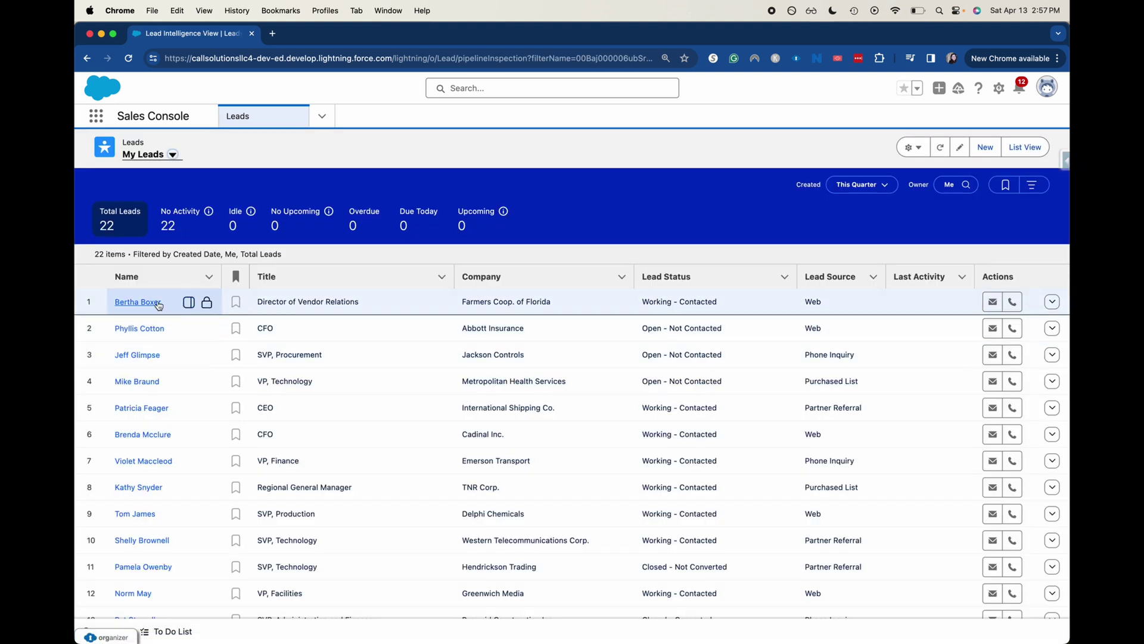
pyautogui.click(135, 306)
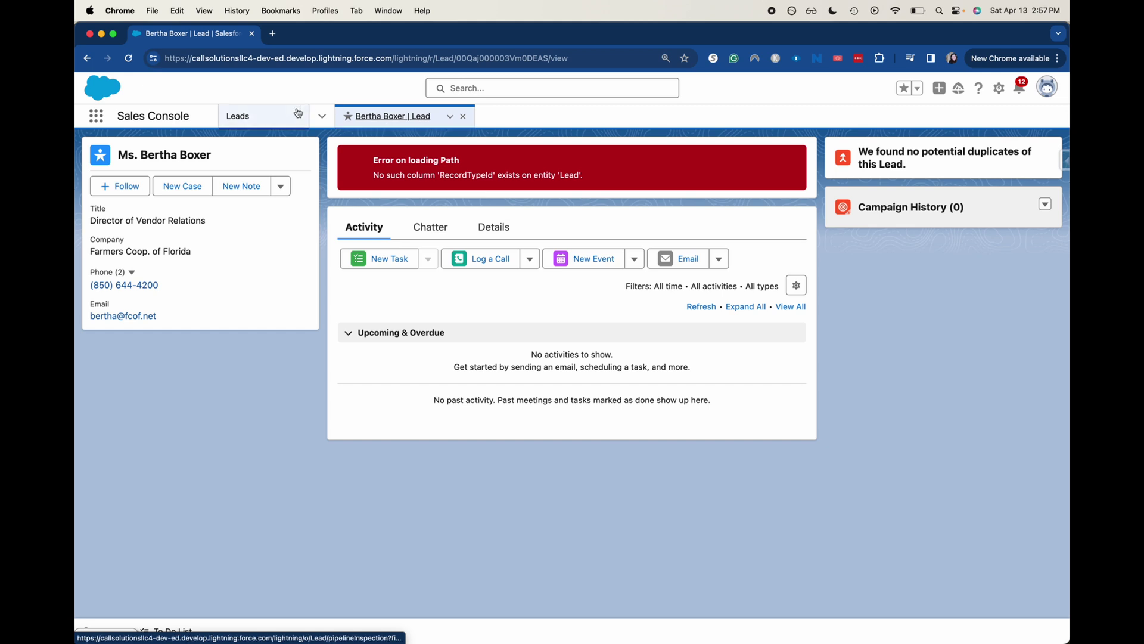
# Open the second contact from the Contacts list in a new tab, then return to the lead's tab.
pyautogui.click(289, 118)
pyautogui.click(317, 118)
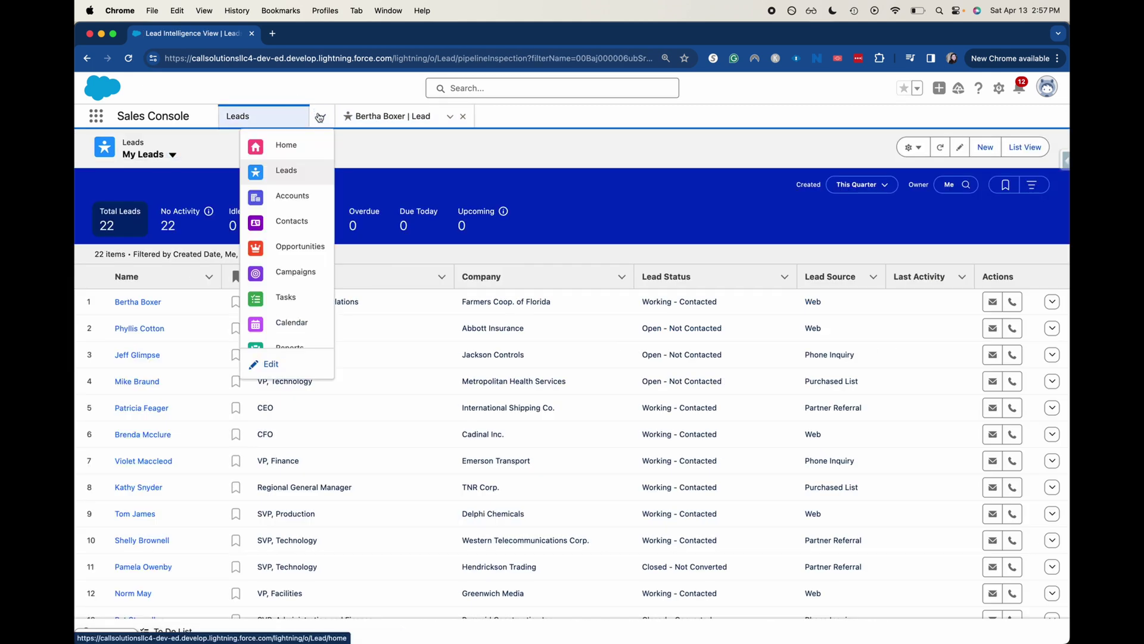
pyautogui.click(278, 226)
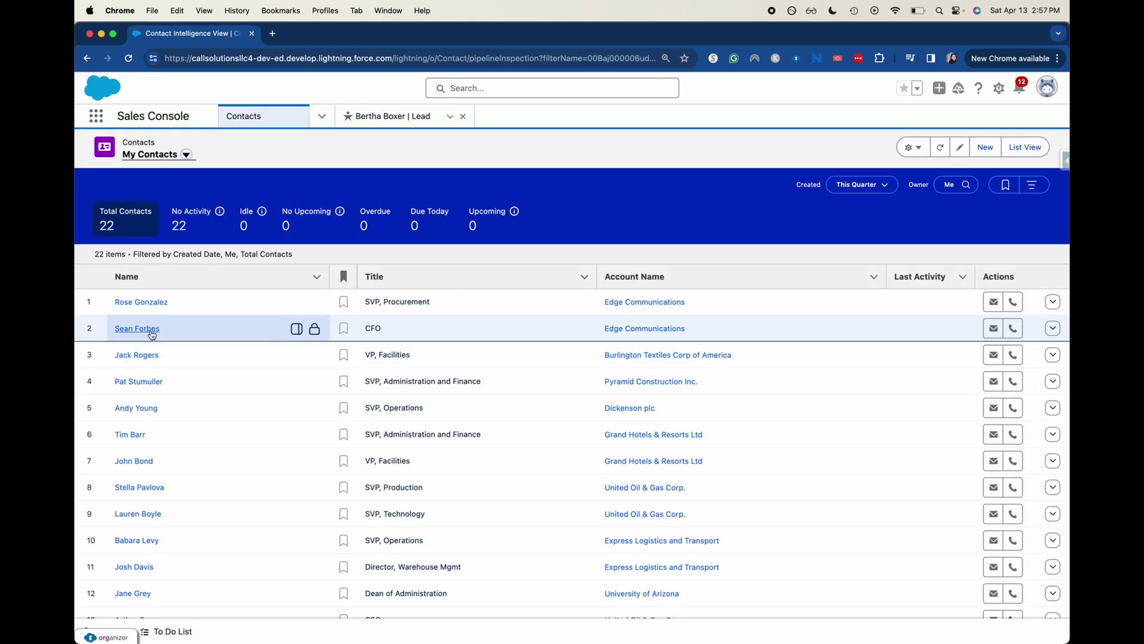
pyautogui.click(138, 329)
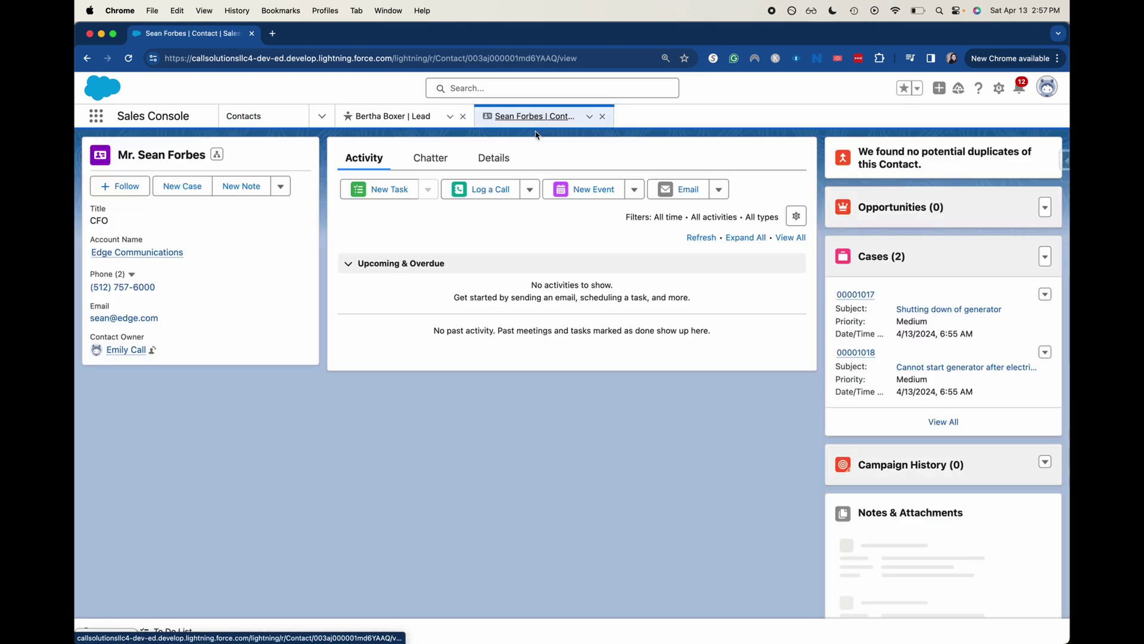
pyautogui.click(387, 116)
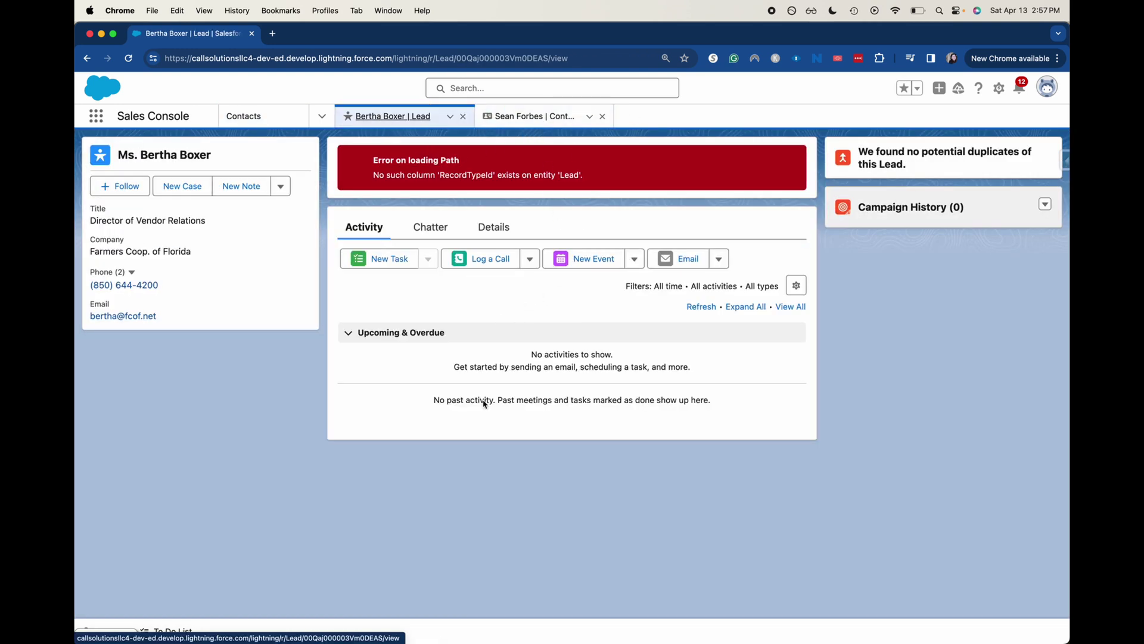
pyautogui.click(165, 625)
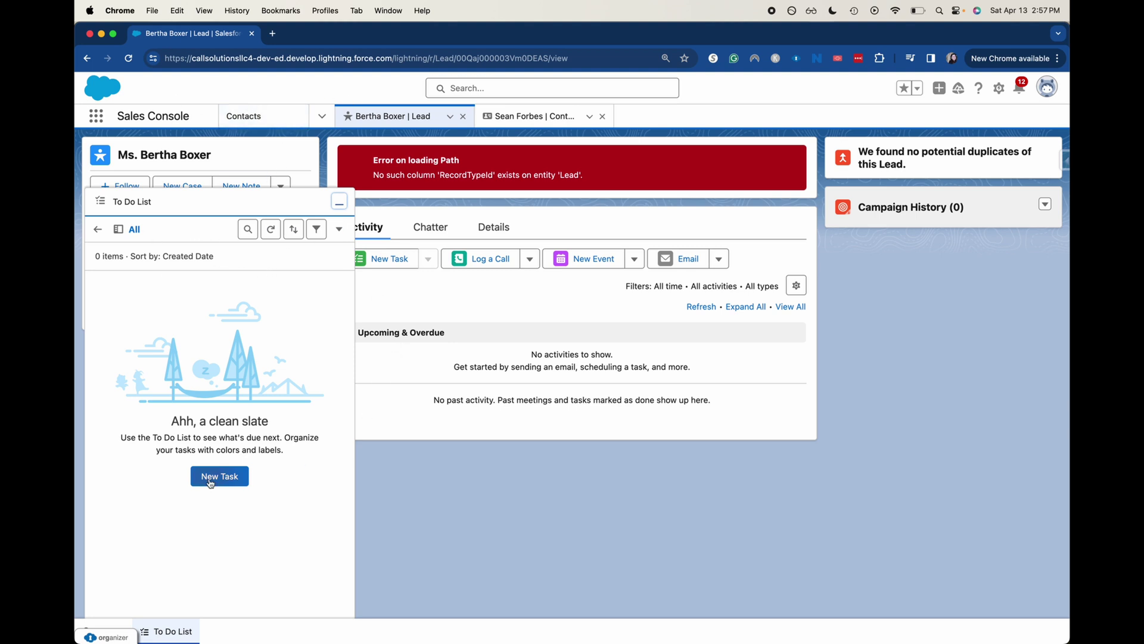
pyautogui.click(107, 633)
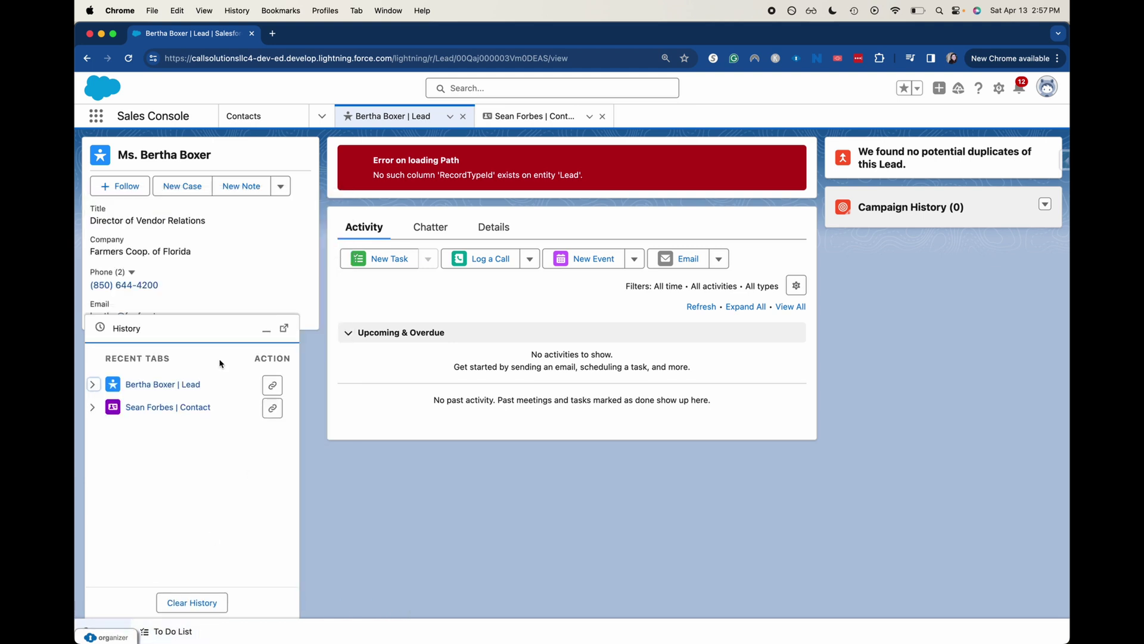
pyautogui.click(266, 331)
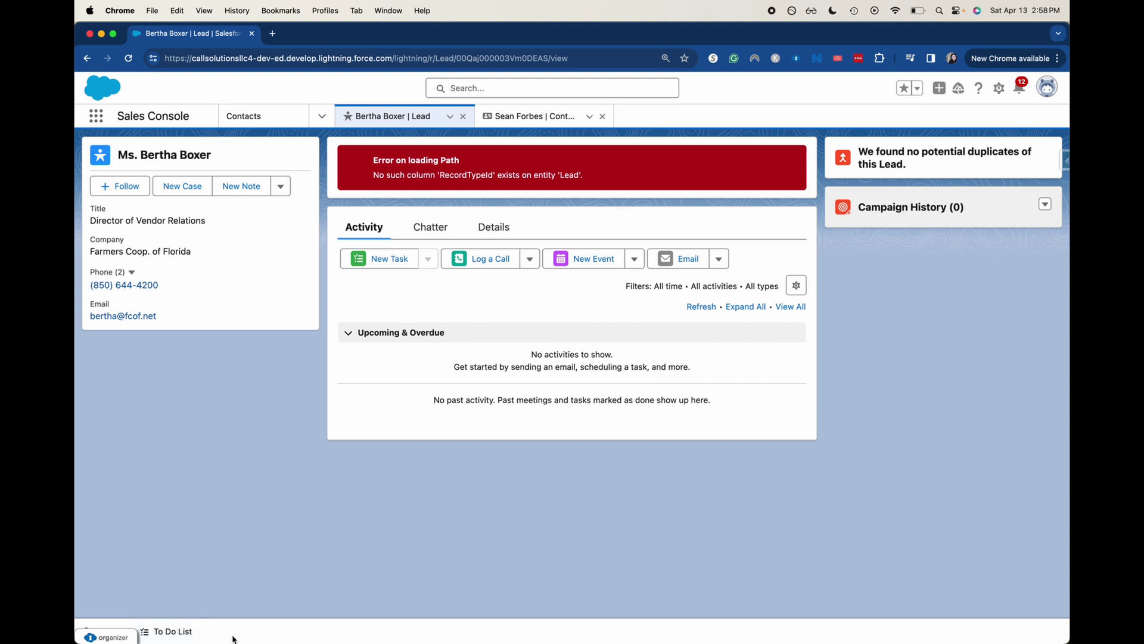
# Show the Calendar week view from the console's navigation menu.
pyautogui.click(322, 116)
pyautogui.scroll(-2, 294, 258)
pyautogui.click(292, 258)
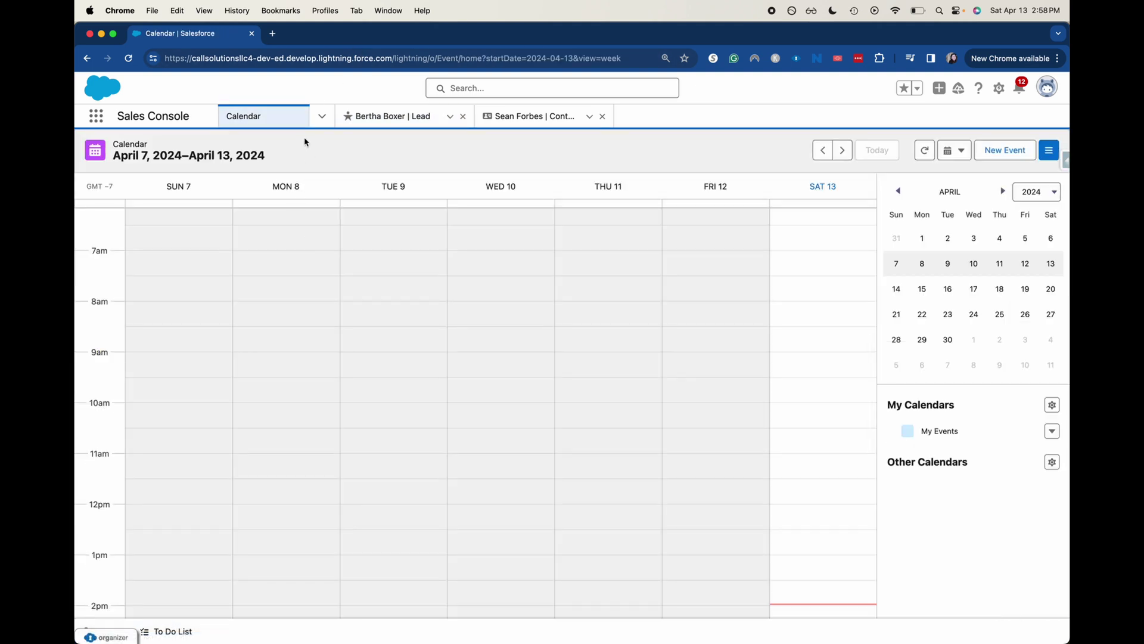
# Switch between the lead and contact record tabs, ending on the lead.
pyautogui.click(363, 118)
pyautogui.click(498, 123)
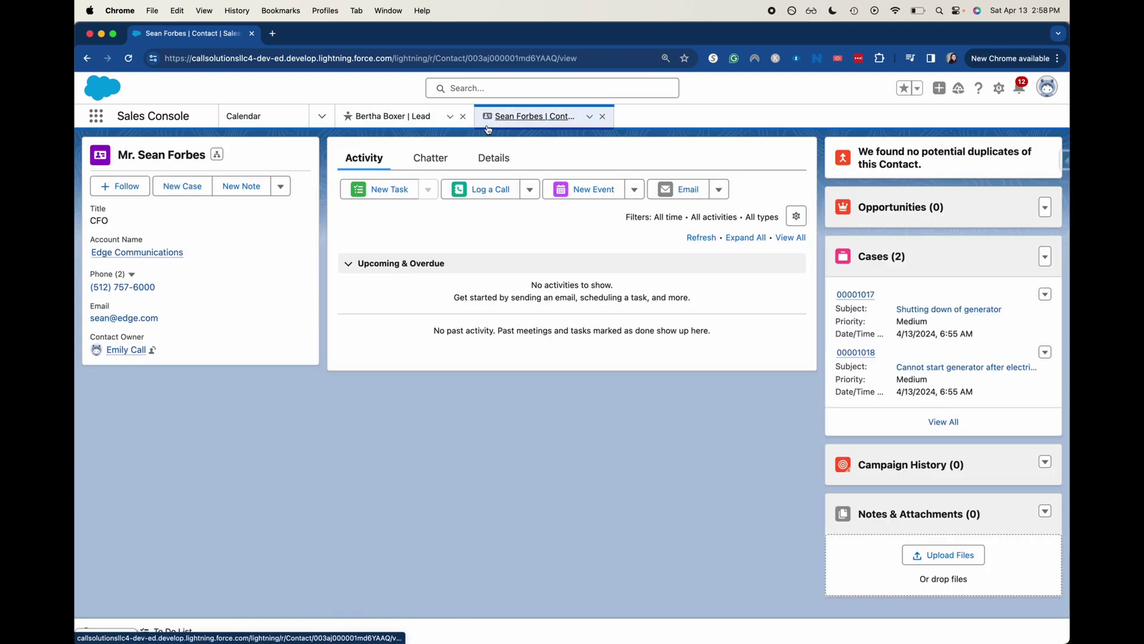
pyautogui.click(410, 117)
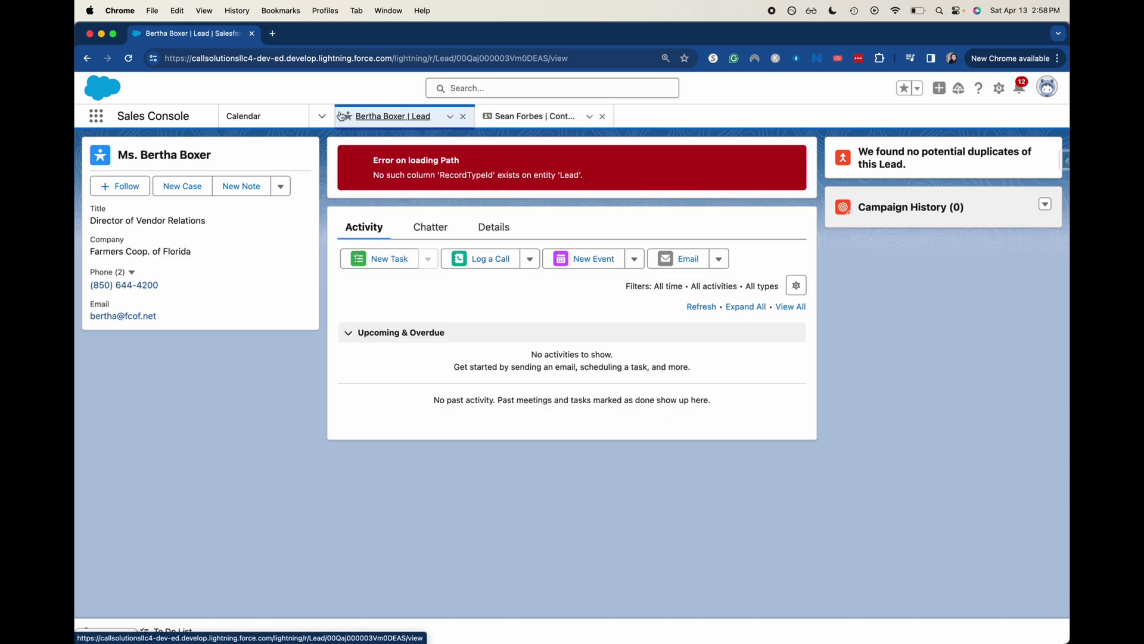
# Switch to the Service Console app, dismiss the pinned-lists tip, and check the Cases navigation menu.
pyautogui.click(95, 115)
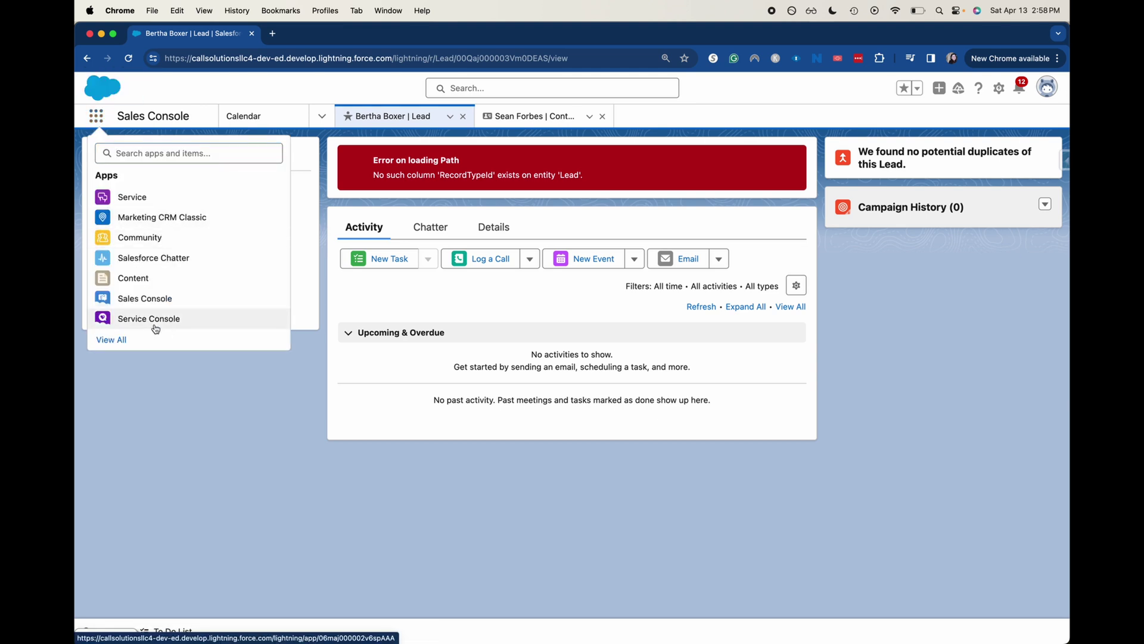
pyautogui.click(167, 299)
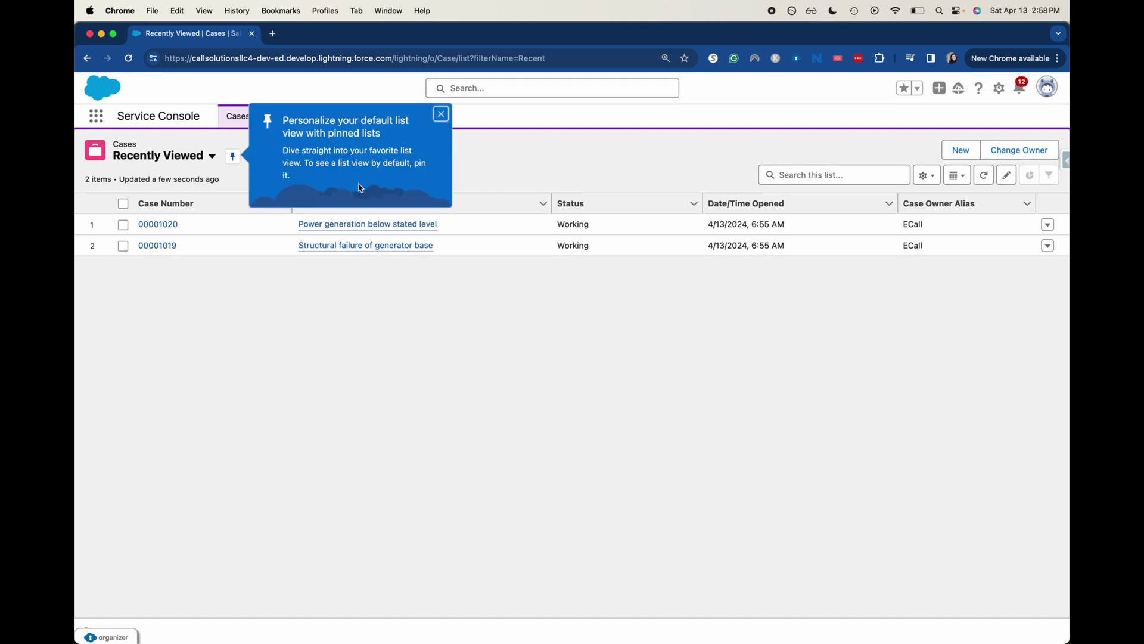
pyautogui.click(442, 114)
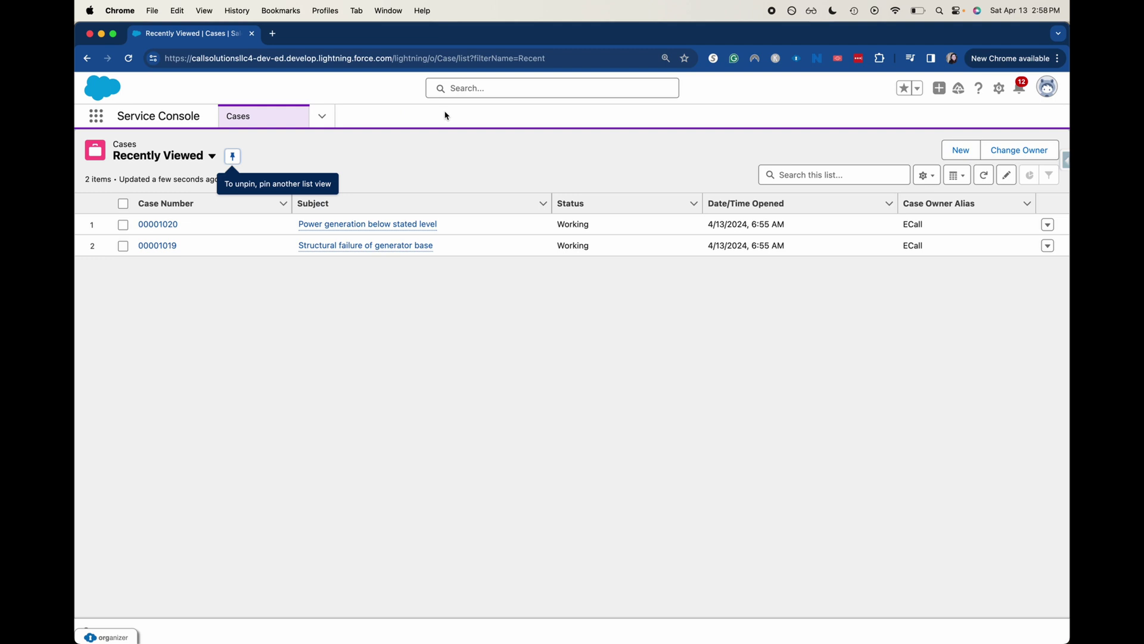
pyautogui.click(323, 117)
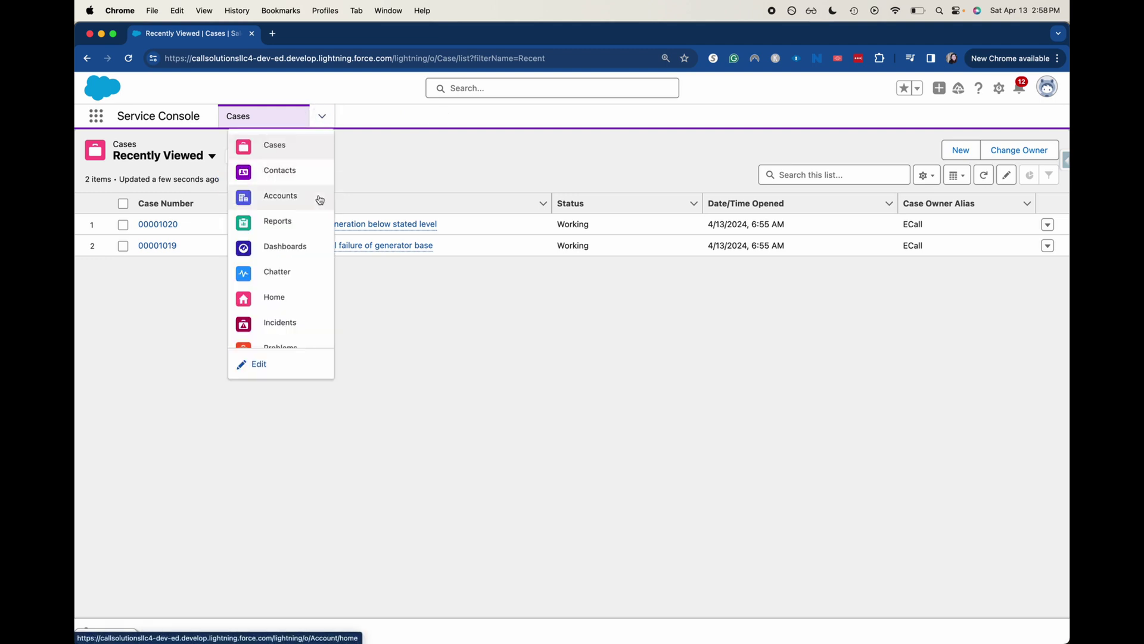
pyautogui.click(426, 377)
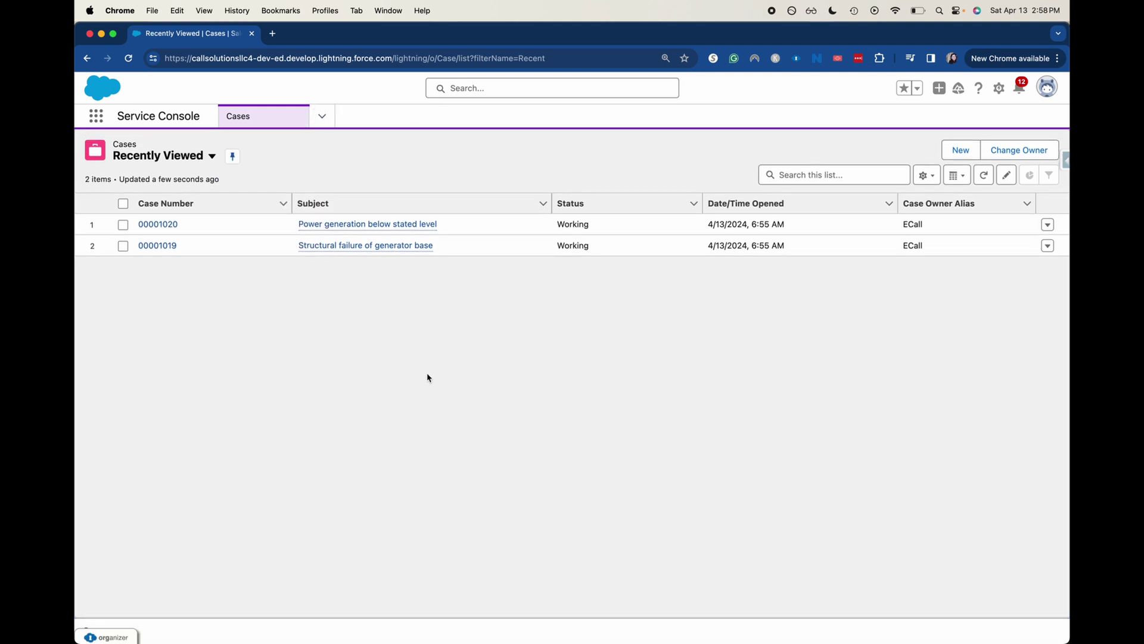